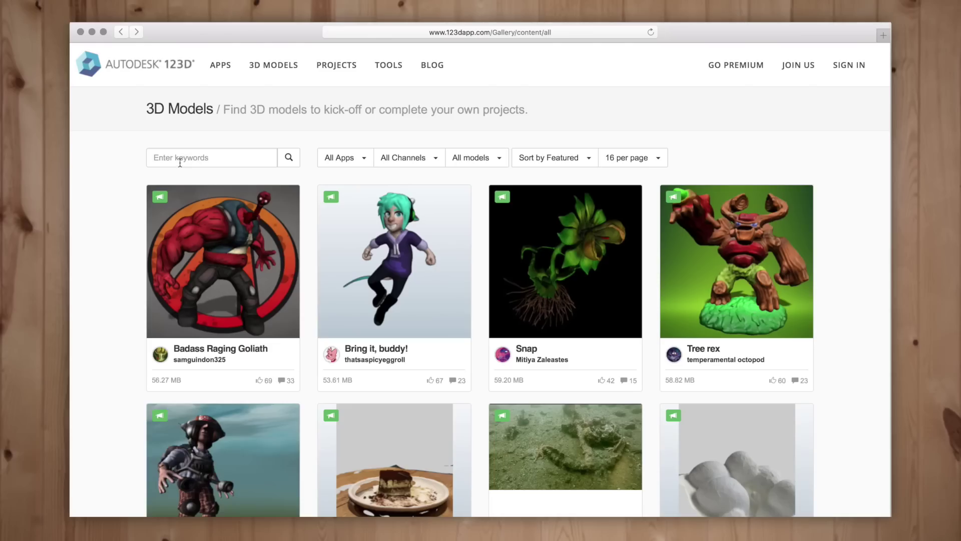
Step: Search the gallery for 'human skull' and open the Autodesk Human Skull model page
left_click(180, 159)
type("human")
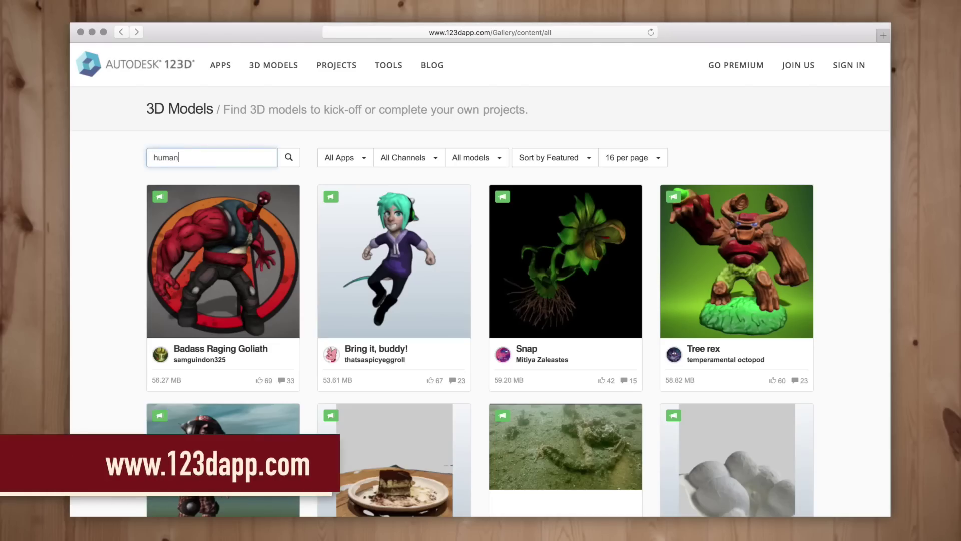
type(" skull")
key("Return")
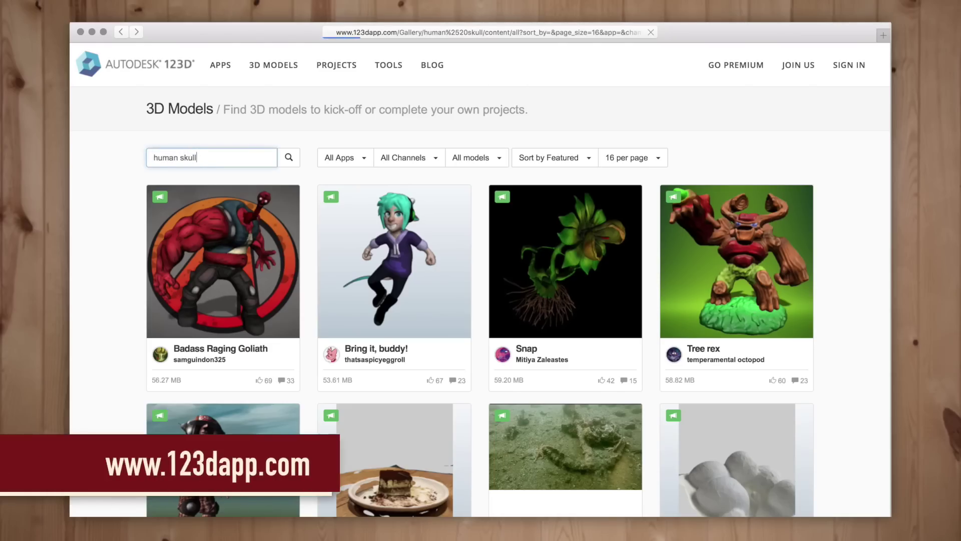
scroll(515, 248, "down", 3)
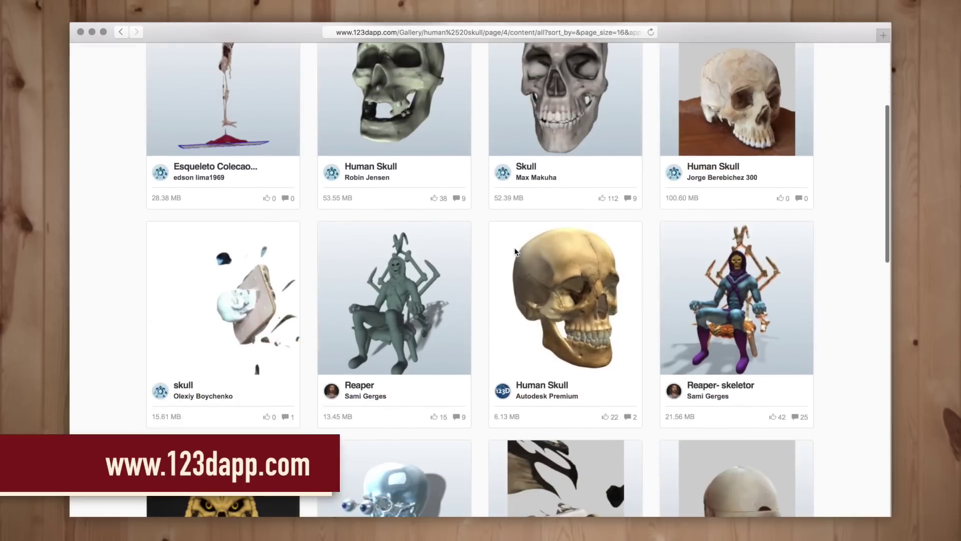
left_click(558, 296)
Step: Start downloading the model's Human Skull.stl file (3.82MB) from its 3D model downloads
scroll(597, 103, "down", 5)
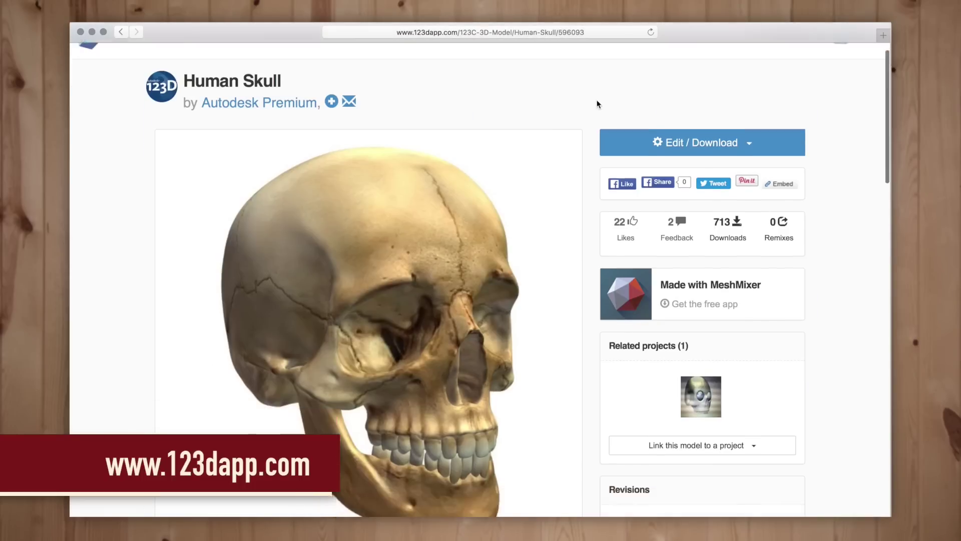
scroll(597, 104, "up", 5)
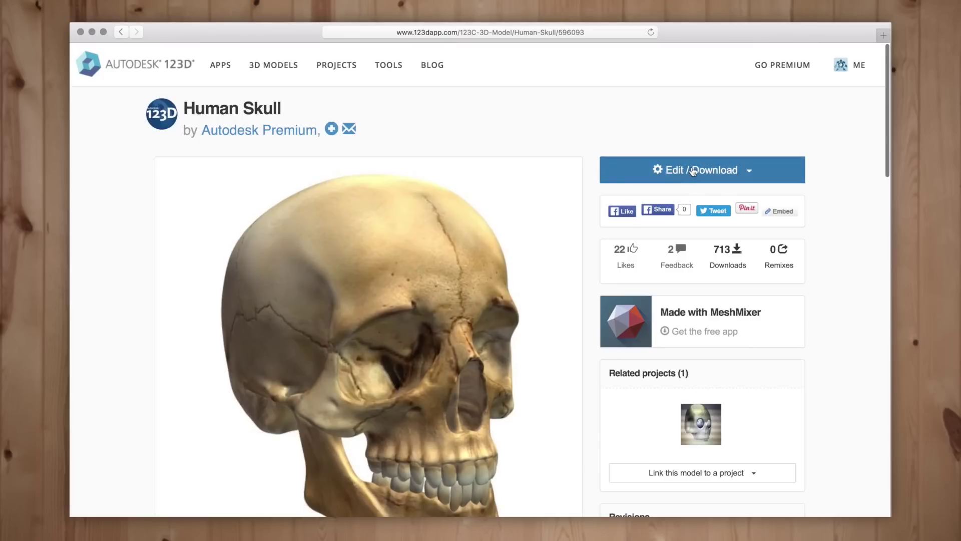
left_click(694, 171)
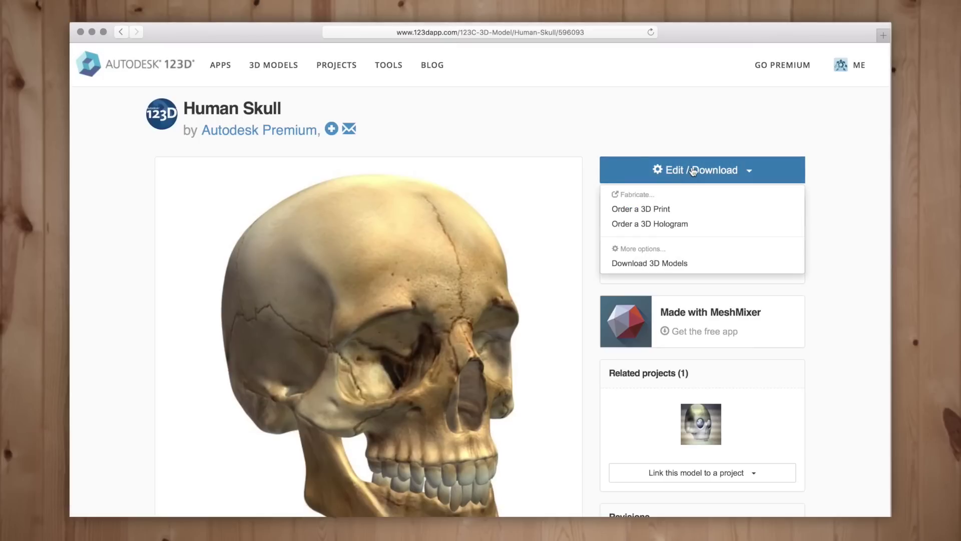
left_click(653, 262)
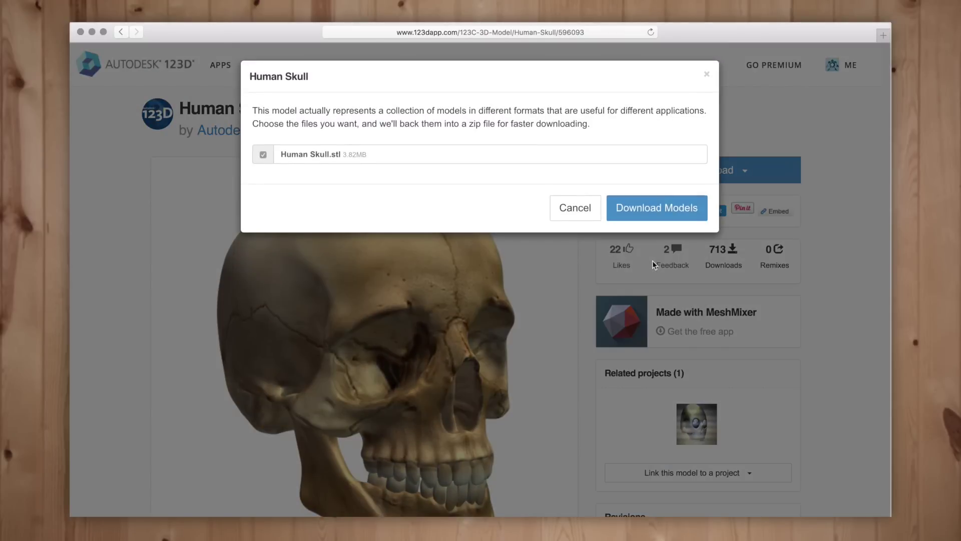
left_click(635, 208)
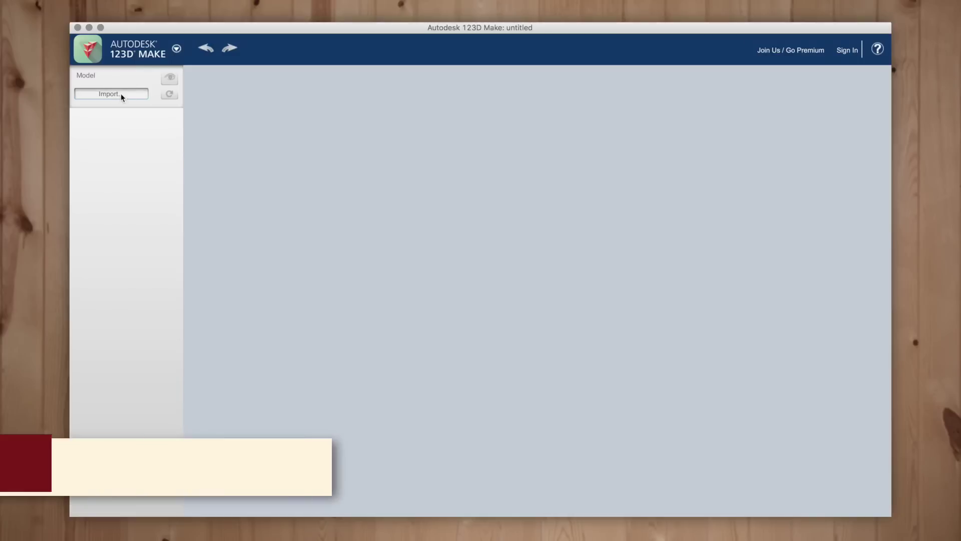
Step: Import the skull STL file 12140_Skull_v3_L2_v4.stl into 123D Make
left_click(120, 95)
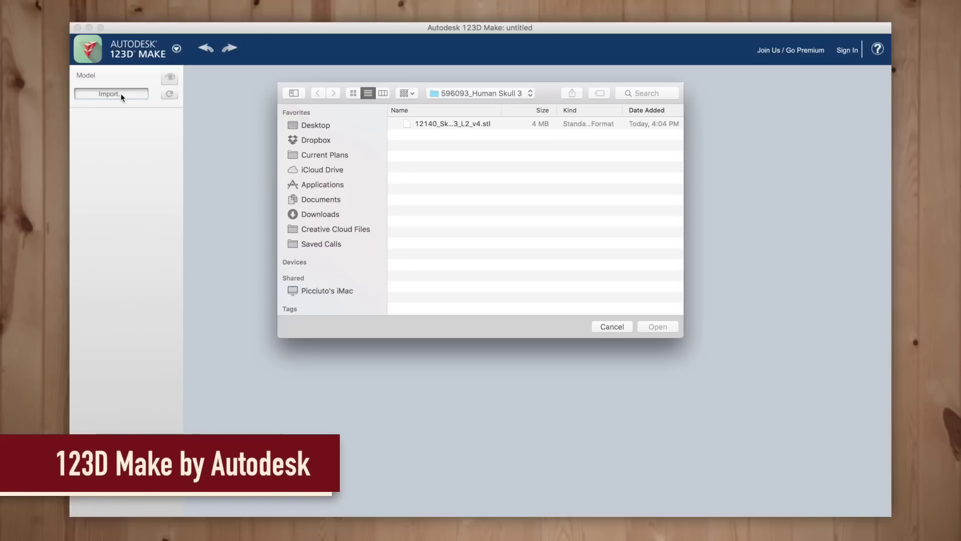
left_click(457, 127)
left_click(656, 326)
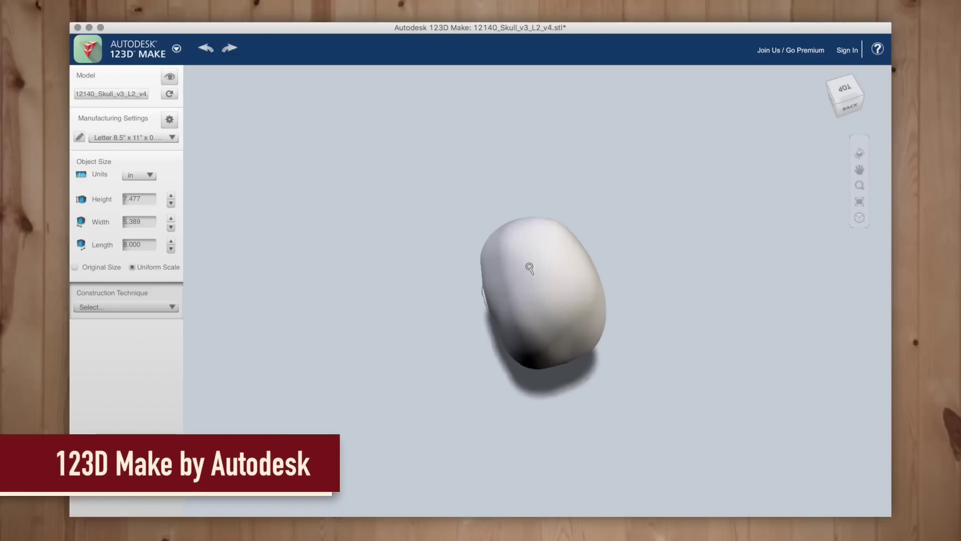
Step: Inspect the imported skull from the back, left and right views
left_click(853, 106)
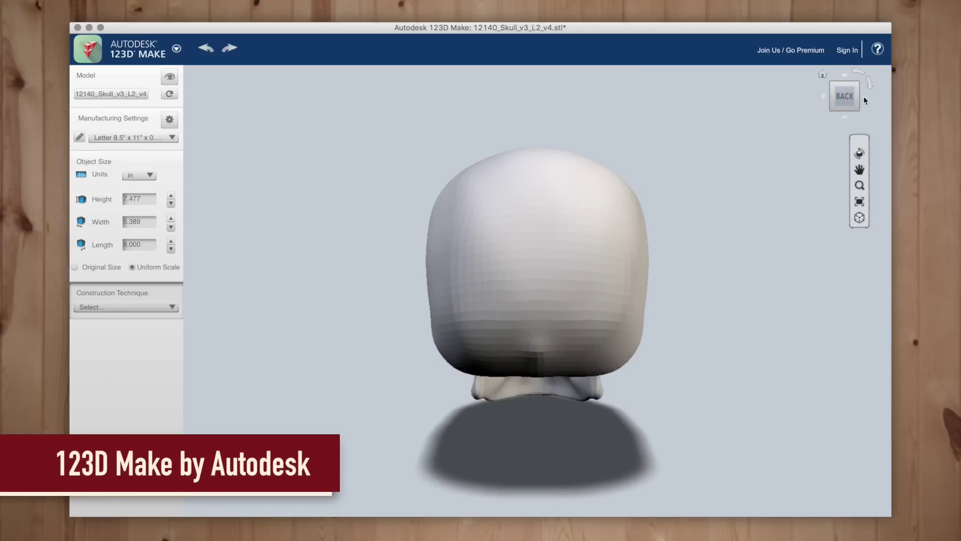
left_click(866, 96)
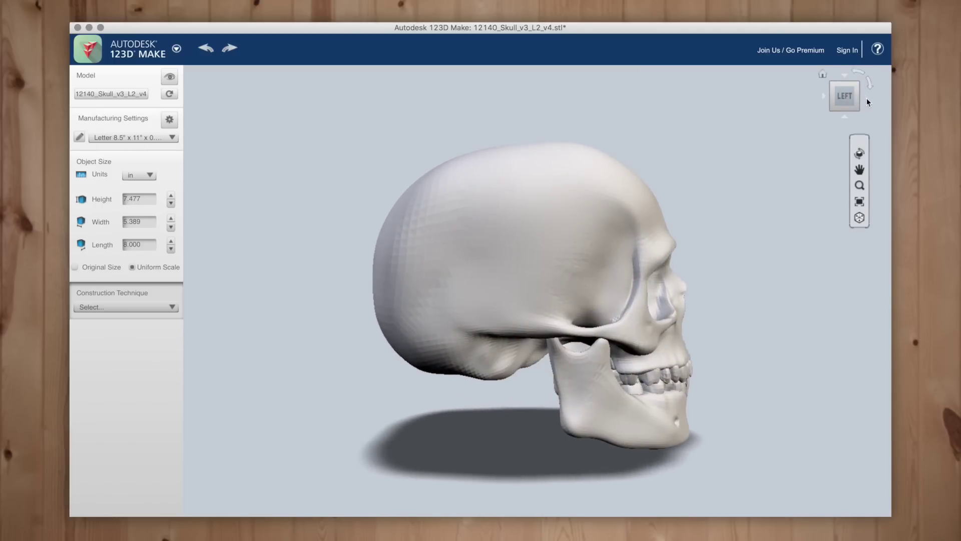
left_click(864, 96)
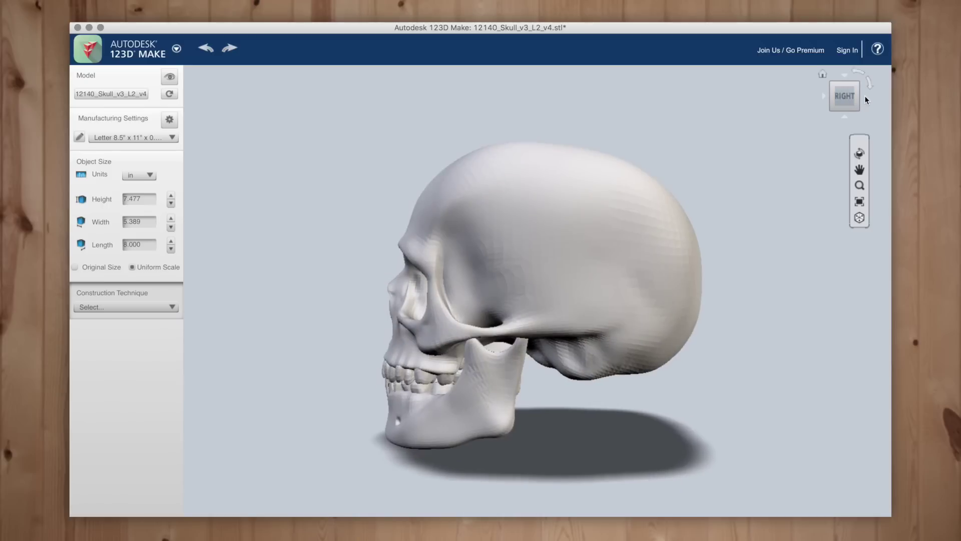
left_click(154, 197)
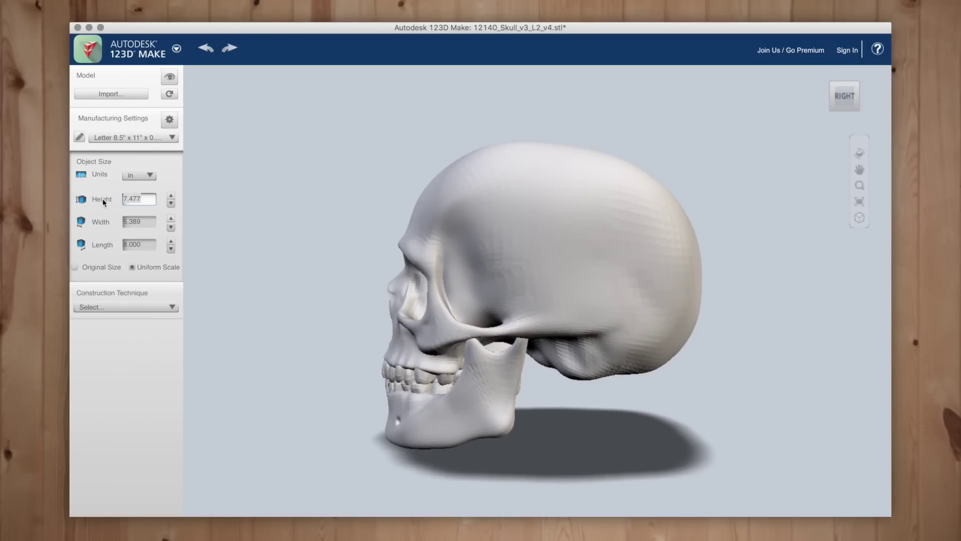
Step: Scale the skull to a height of 7 in
type("7")
key("Return")
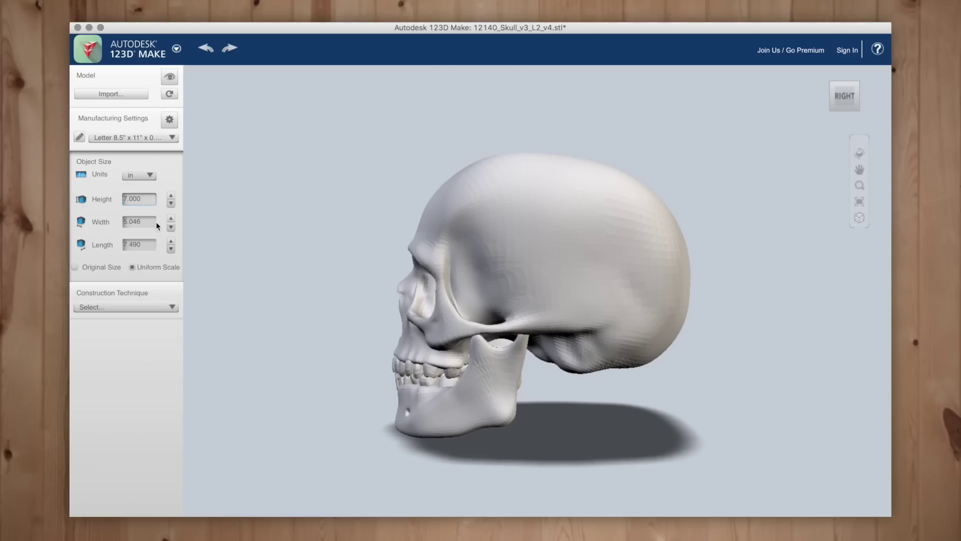
left_click(169, 120)
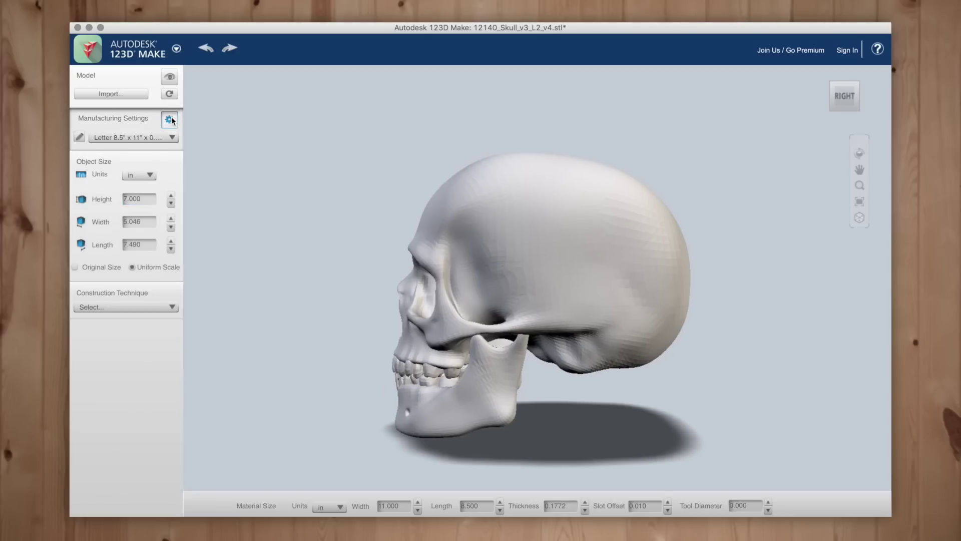
Step: Set the material sheets to 10 in wide, 10 in long and 0.1875 in thick
left_click(395, 506)
type("10")
left_click(488, 505)
type("10")
key("Tab")
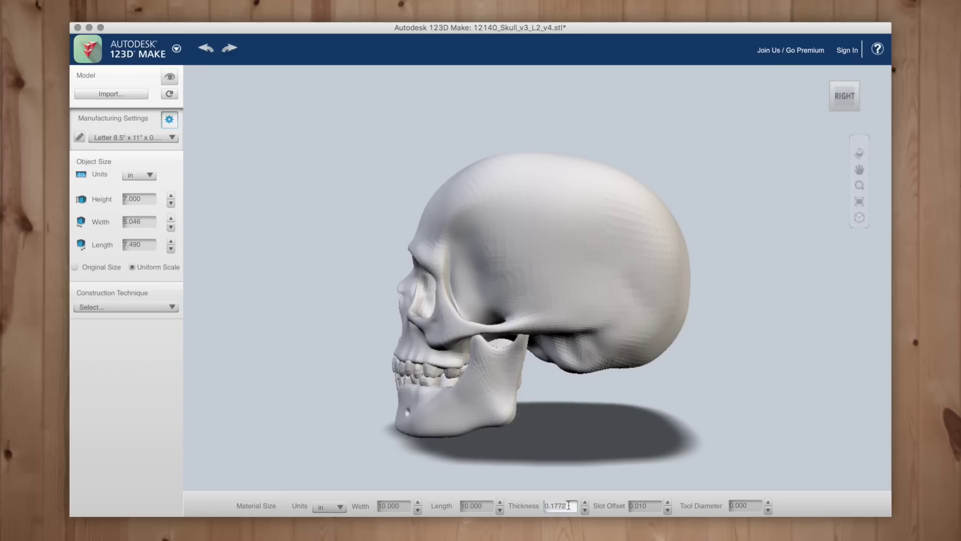
type("0.1875")
key("Return")
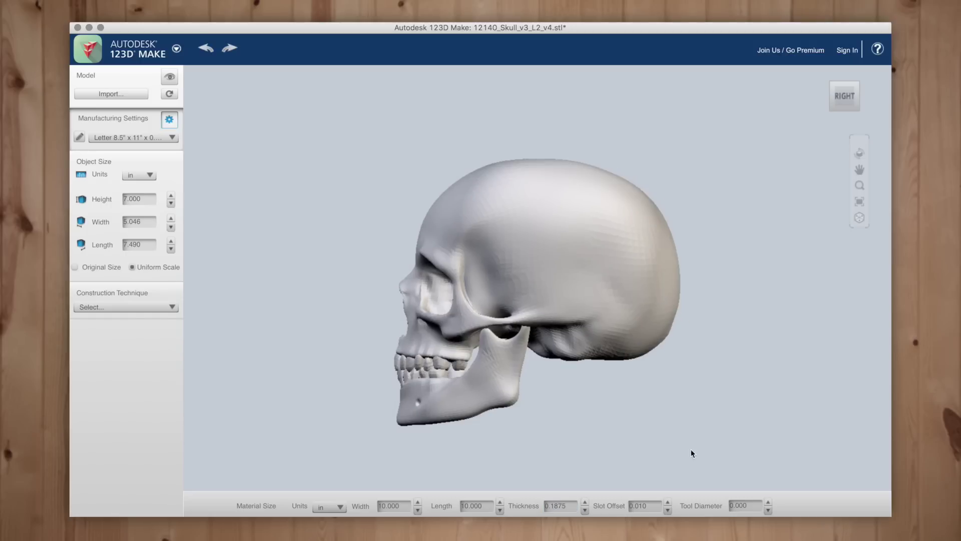
left_click(126, 307)
Step: Use Stacked Slices and tilt the slice direction diagonally across the skull
left_click(131, 318)
left_click(170, 394)
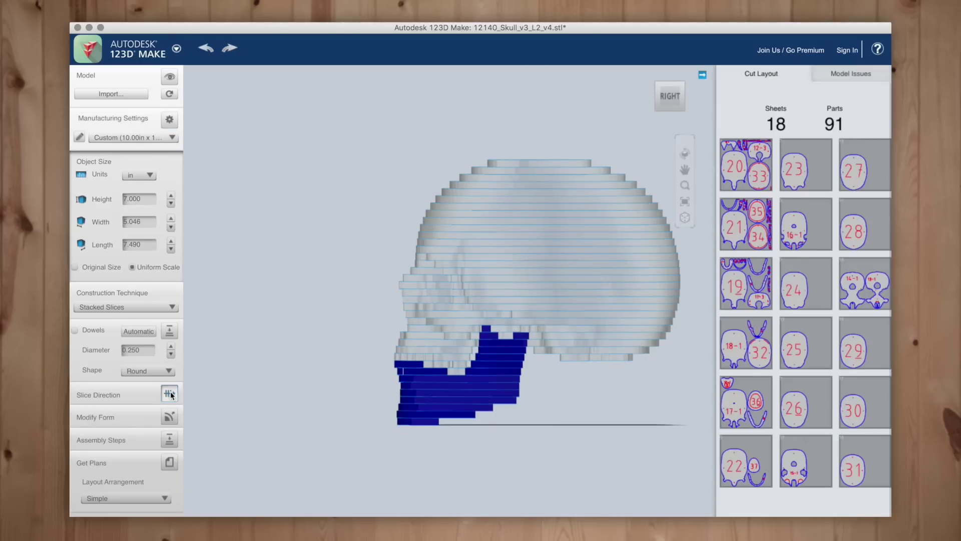
left_click_drag(537, 73, 381, 154)
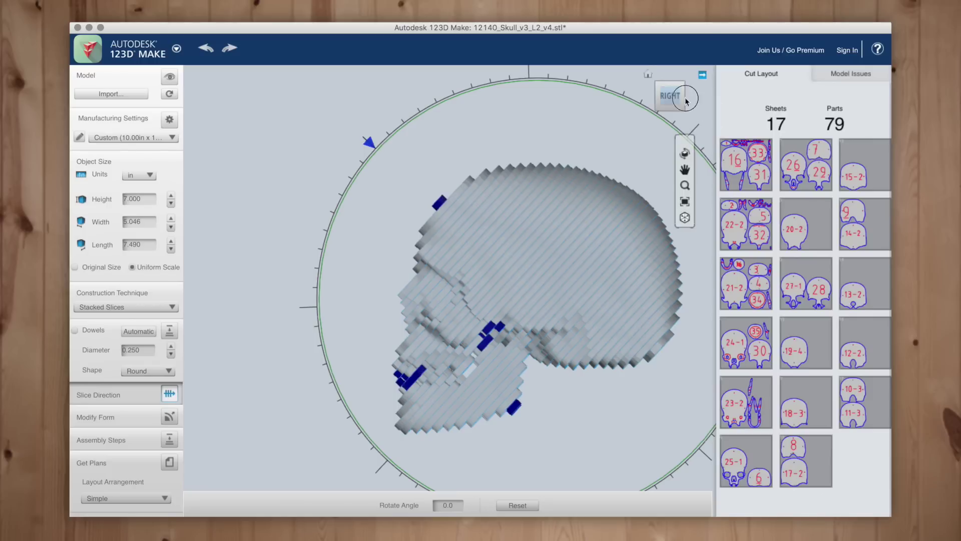
left_click(658, 95)
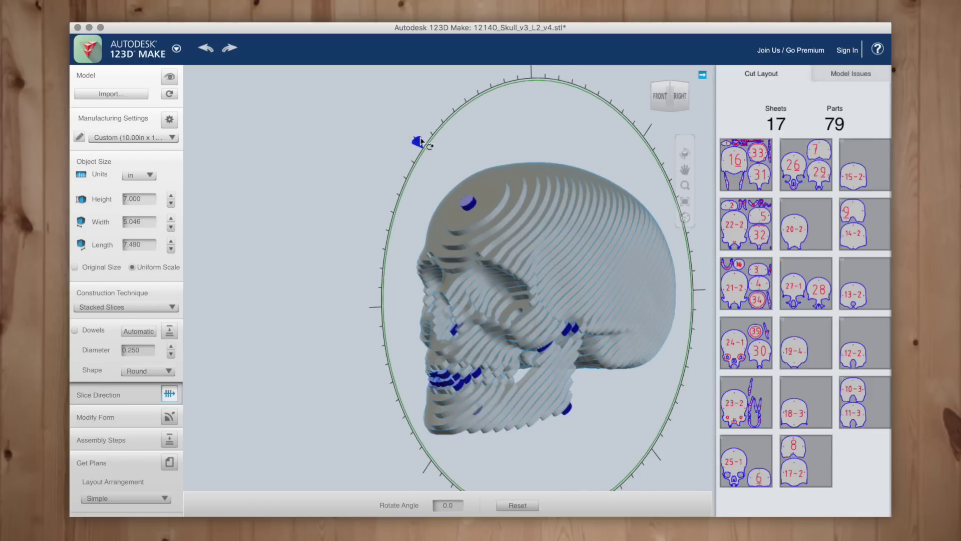
mouse_move(418, 145)
mouse_move(422, 166)
left_mouse_down()
mouse_move(412, 150)
mouse_move(420, 149)
left_mouse_up()
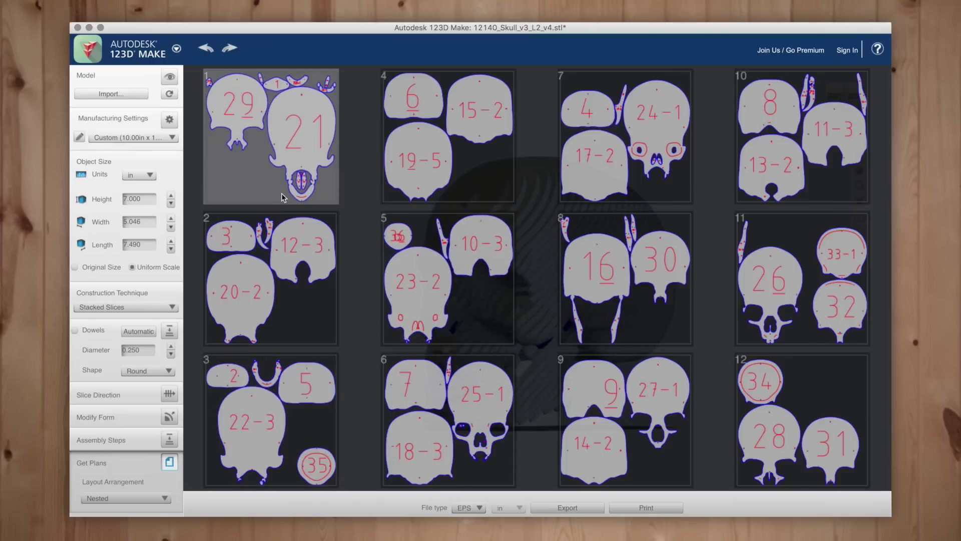
Step: Export the nested cut plans to PDF under the file name 'skull'
left_click(568, 508)
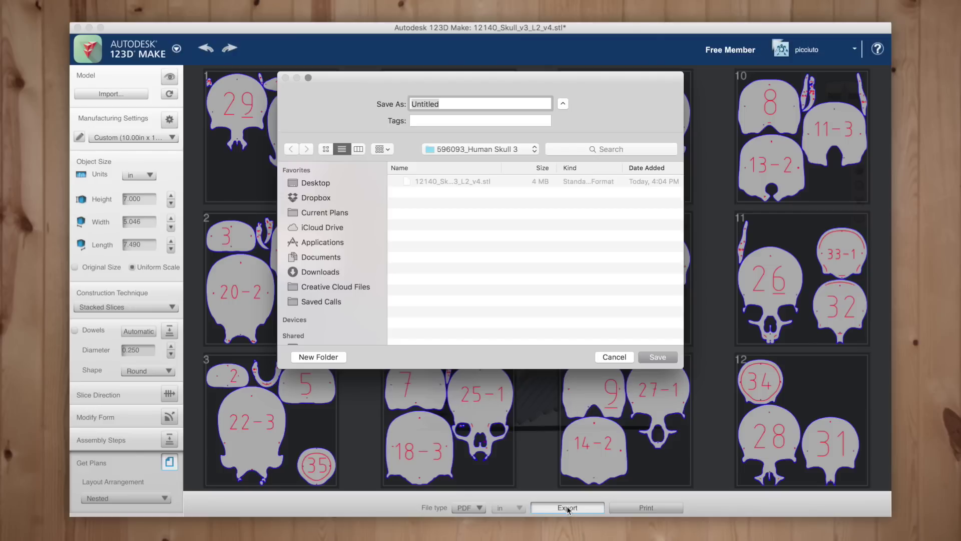
type("skull")
left_click(661, 358)
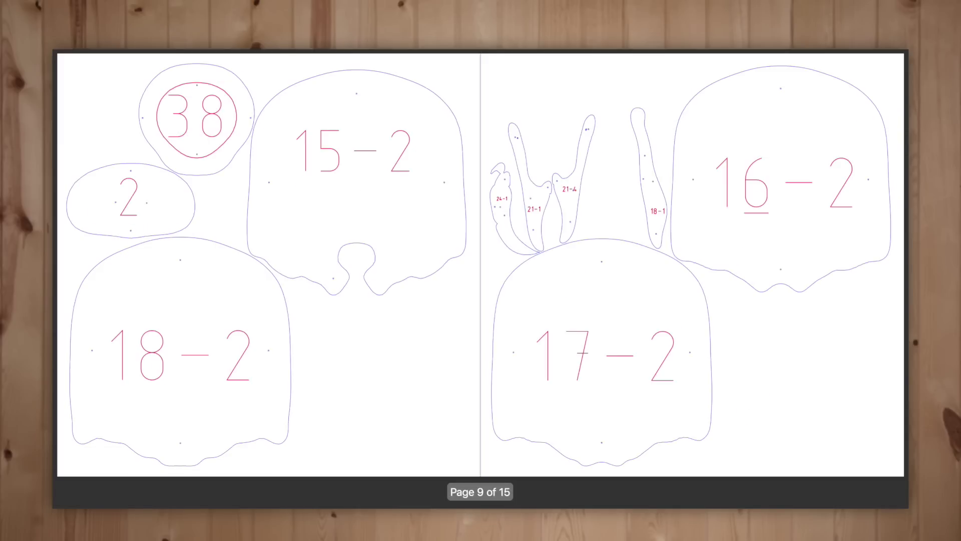
Step: Step forward through the skull PDF's two-page spreads in Preview
key("Right")
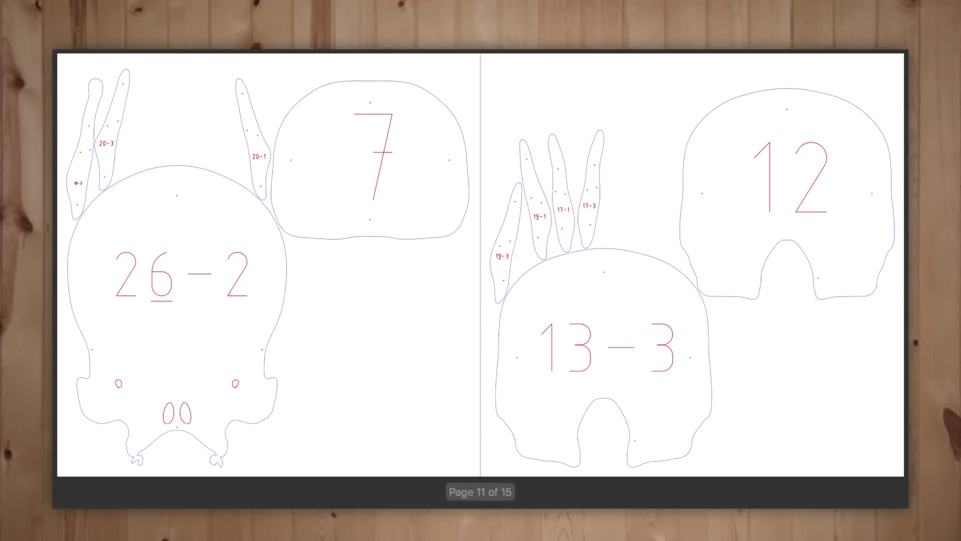
key("Right")
key("Right")
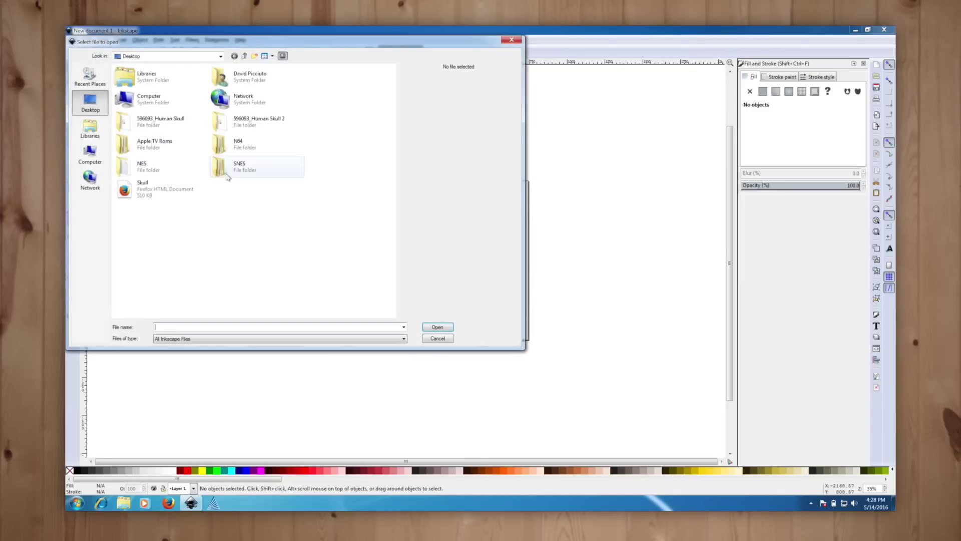
Step: Open Skull.pdf in Inkscape, importing page 2
double_click(149, 197)
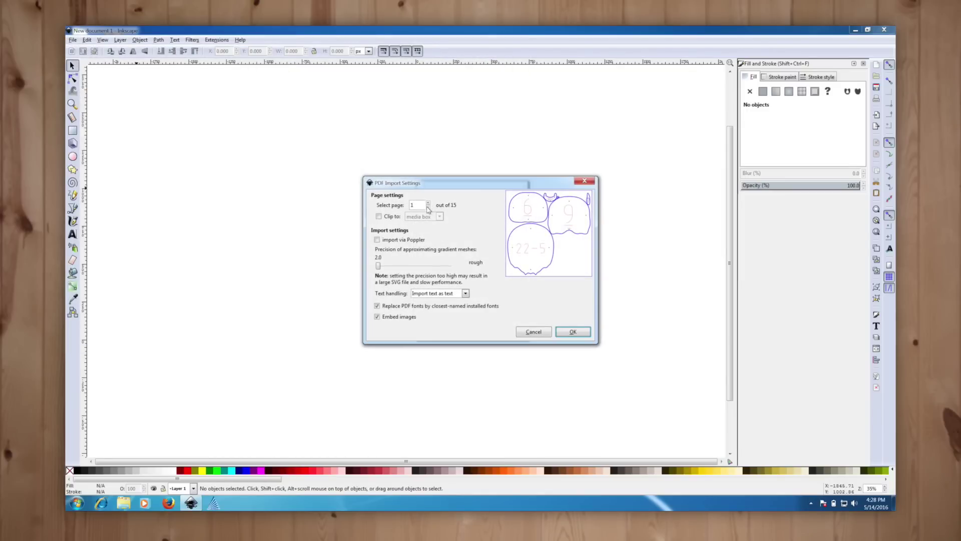
double_click(422, 205)
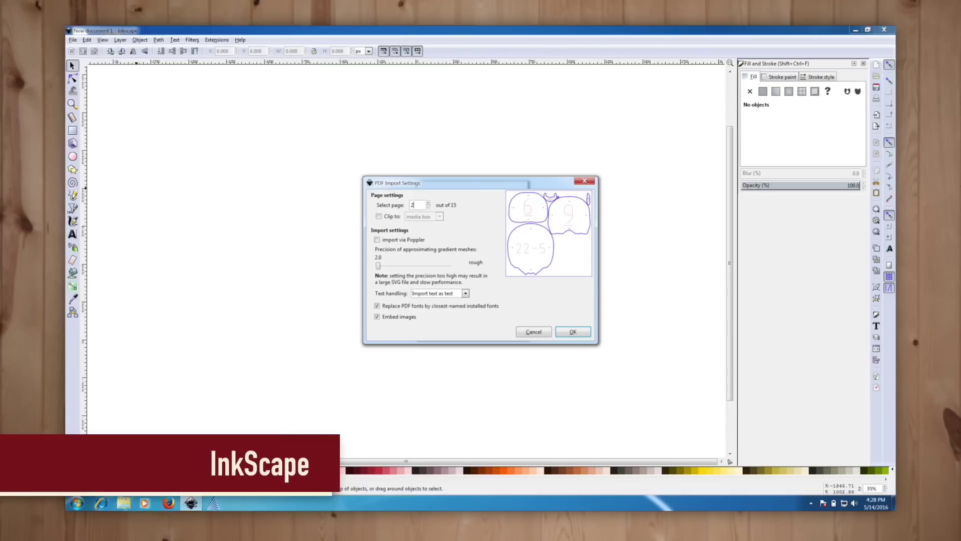
type("2")
left_click(573, 332)
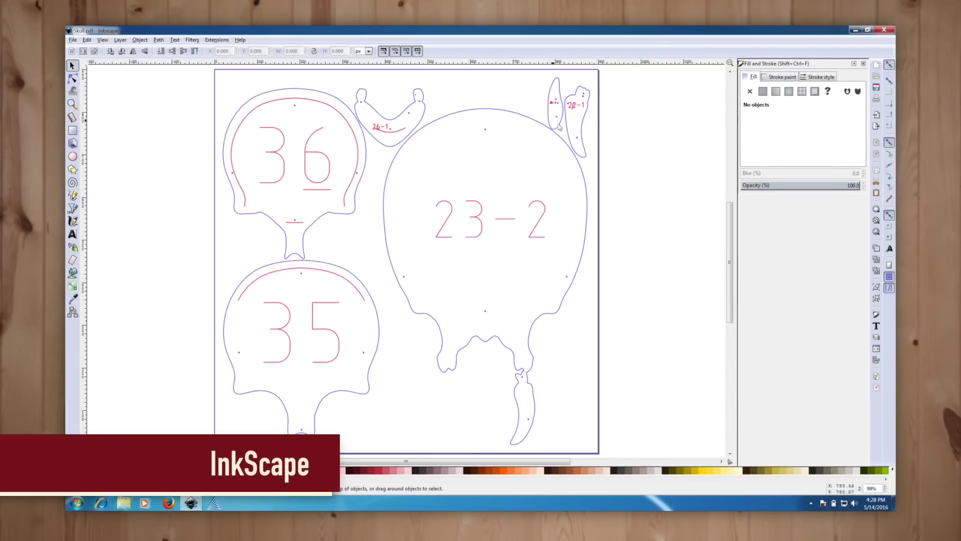
Step: Print the page 2 drawing to the Full Spectrum Engineering Driver laser
left_click(591, 133)
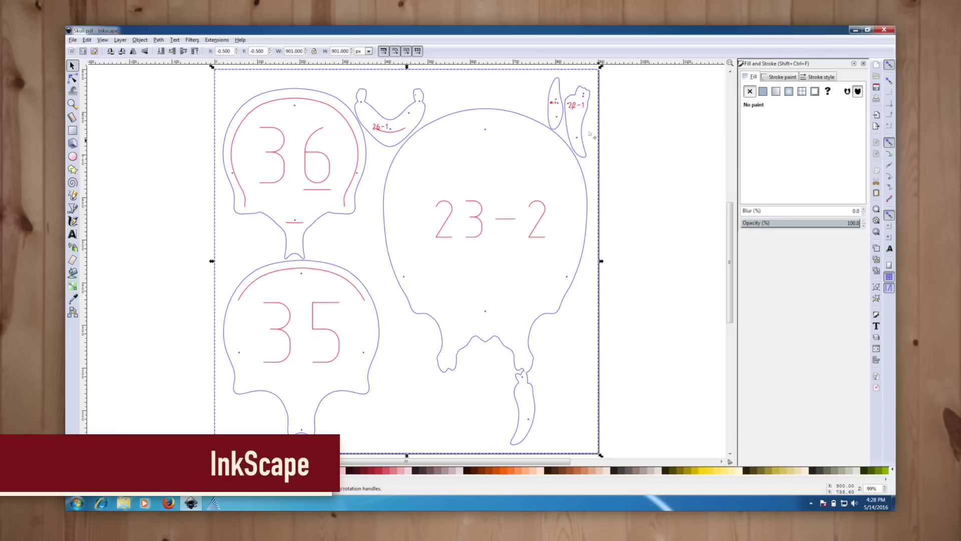
key("Escape")
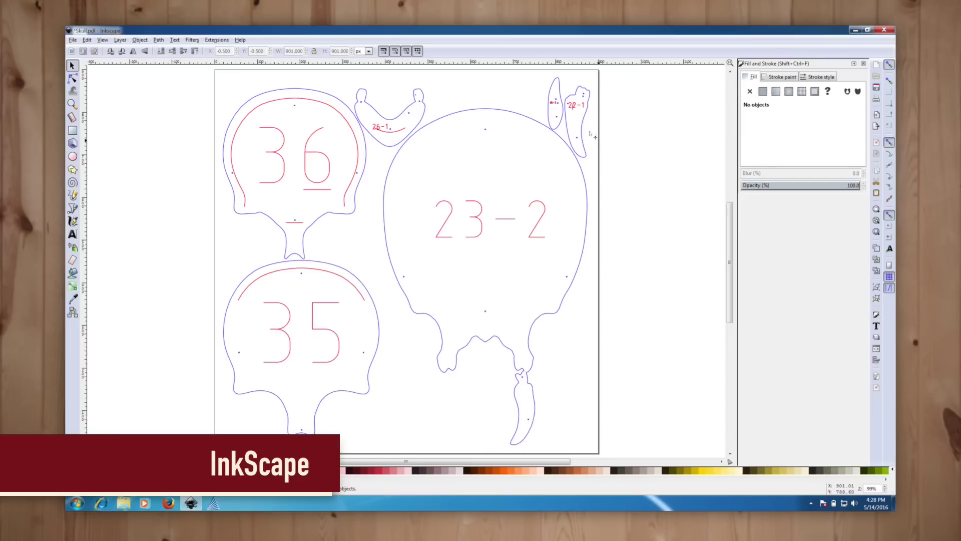
key("ctrl+p")
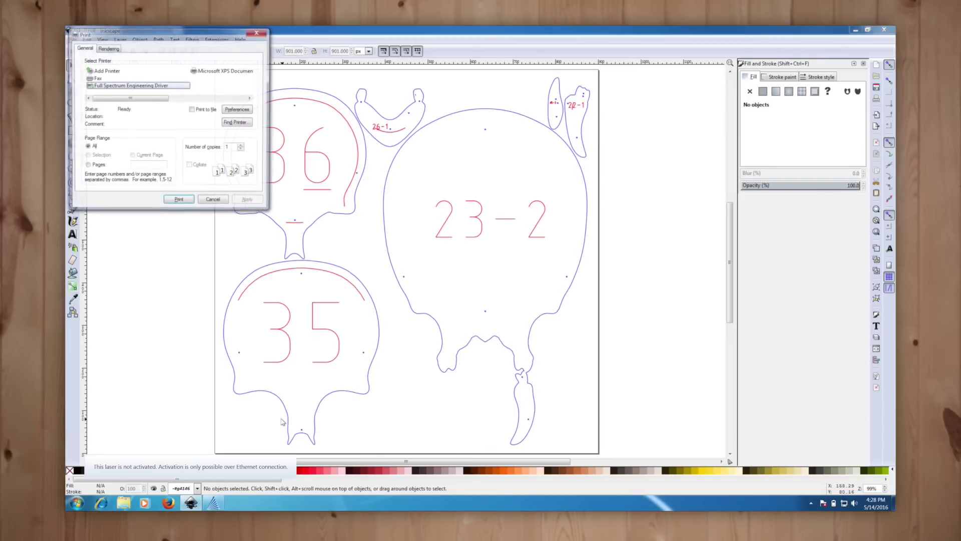
left_click(179, 201)
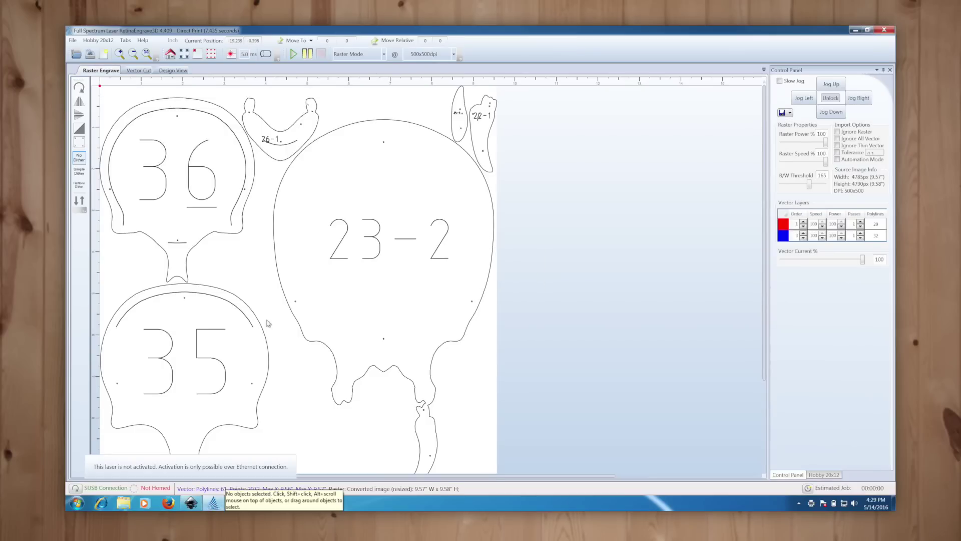
Step: Make it a vector cut, adjust blue and red layer power and speed, and home the laser
left_click(140, 70)
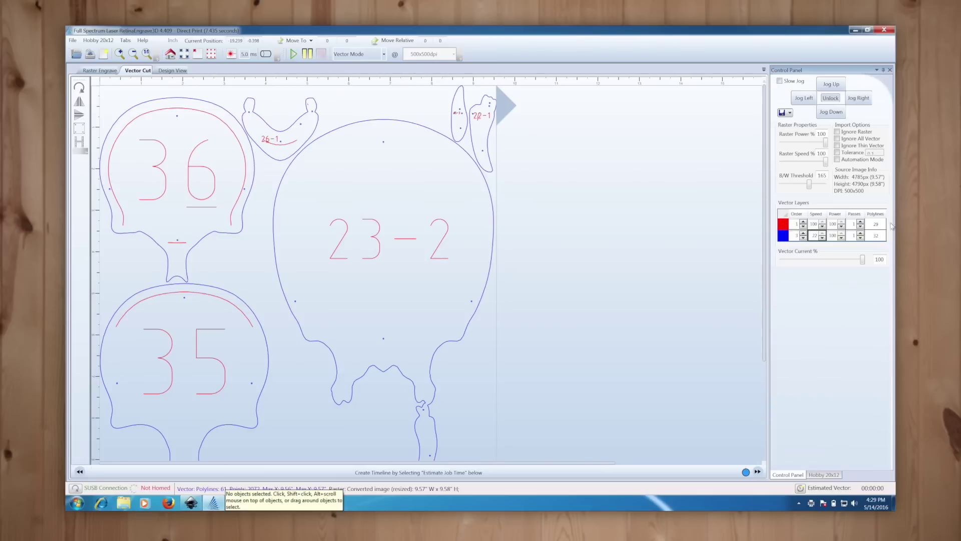
left_click(832, 236)
double_click(831, 224)
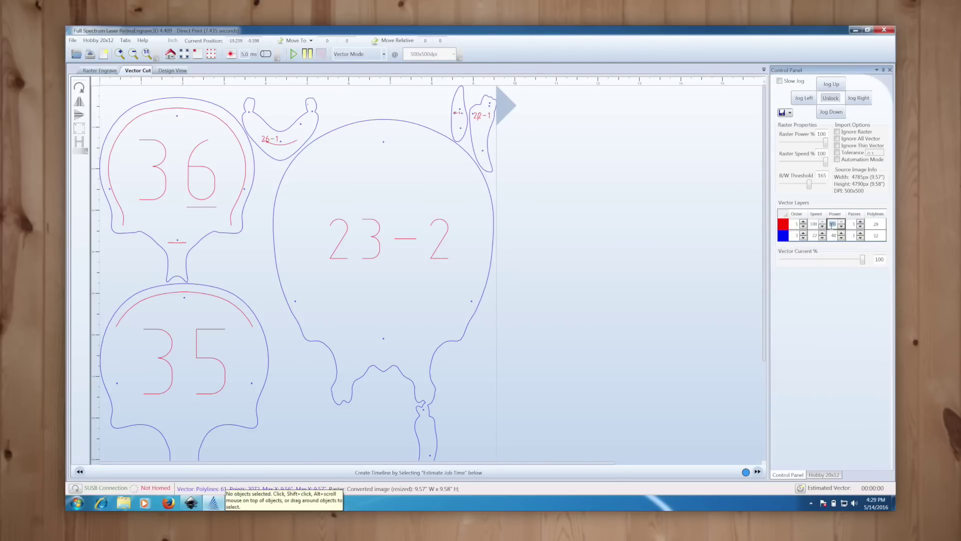
double_click(812, 224)
left_click(170, 54)
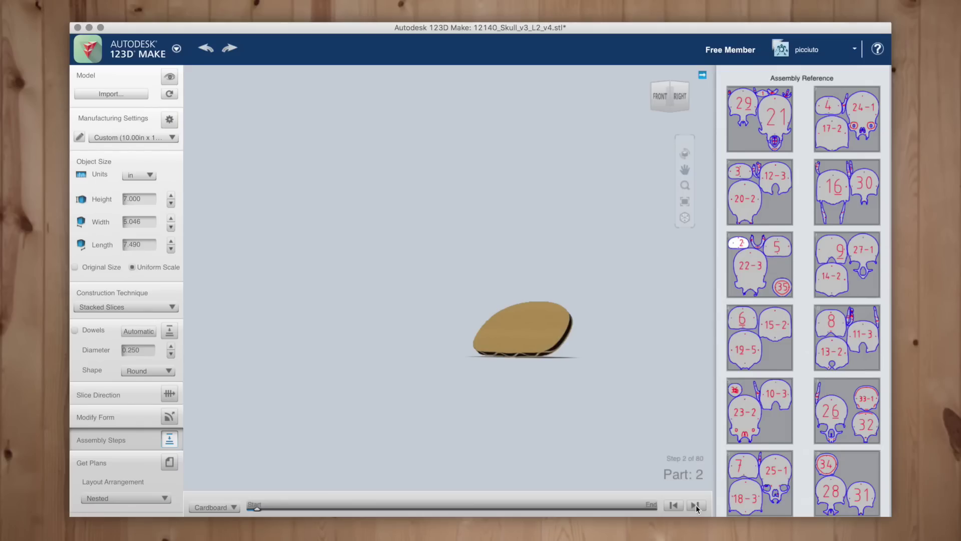
Step: Advance the assembly preview from part 3 through to step 80 of 80, part 37
left_click(696, 505)
left_click(696, 504)
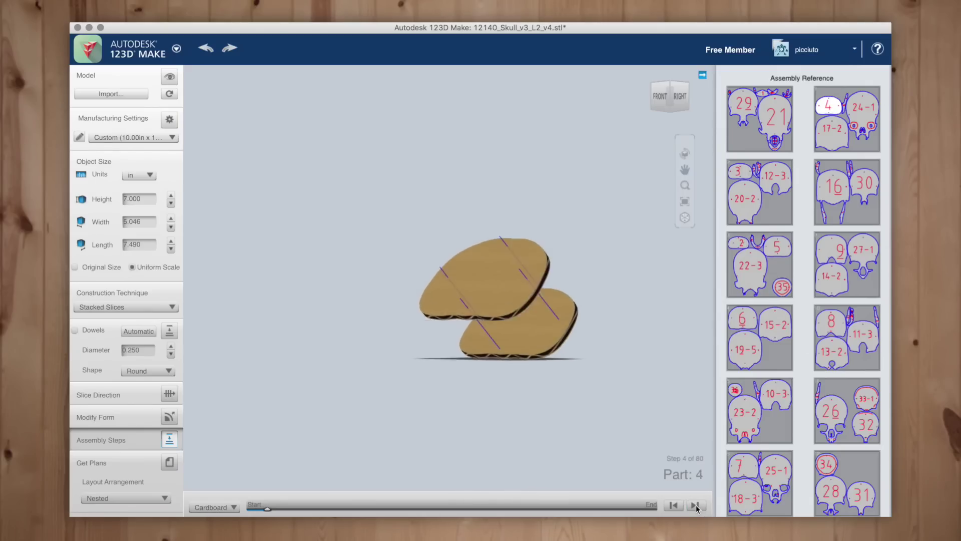
left_click(696, 505)
left_click(696, 505)
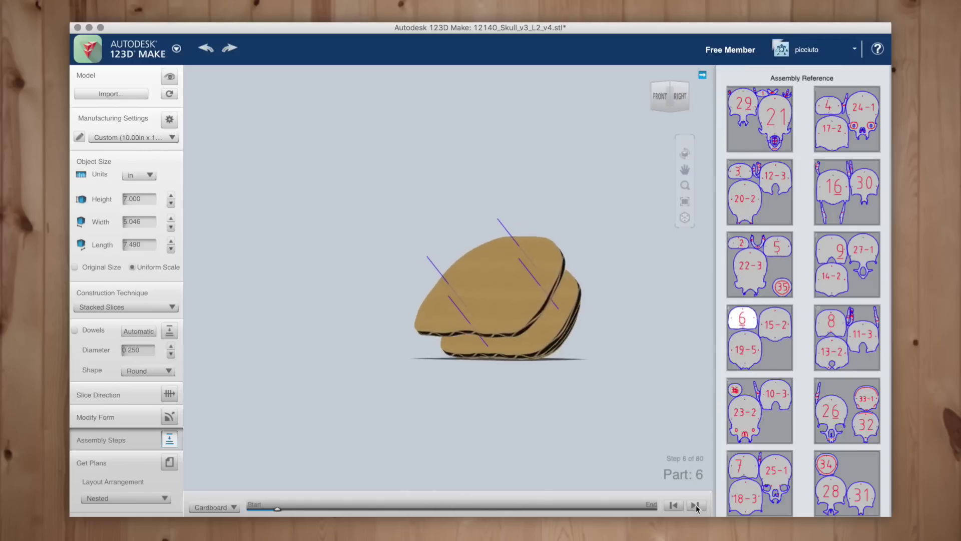
left_click(696, 505)
left_click(696, 505)
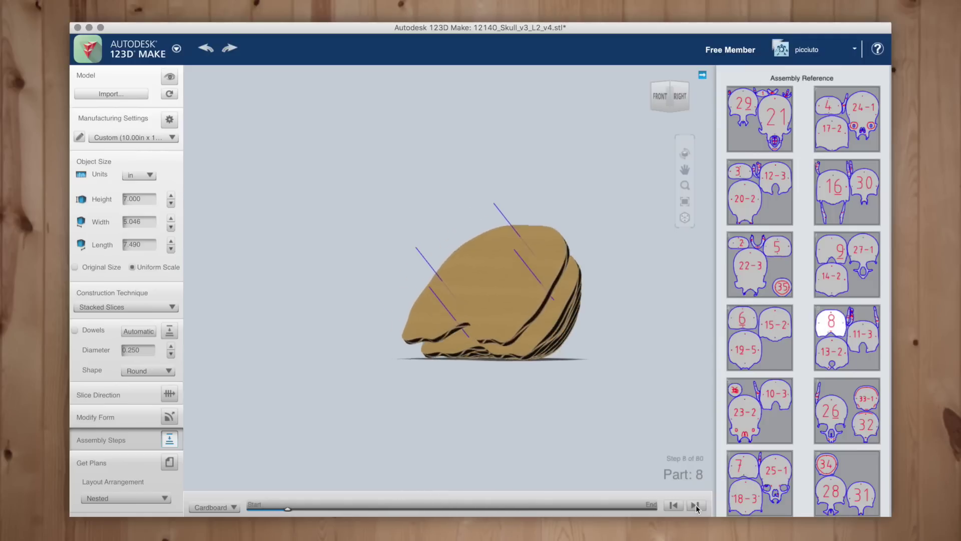
left_click(696, 504)
left_click(696, 504)
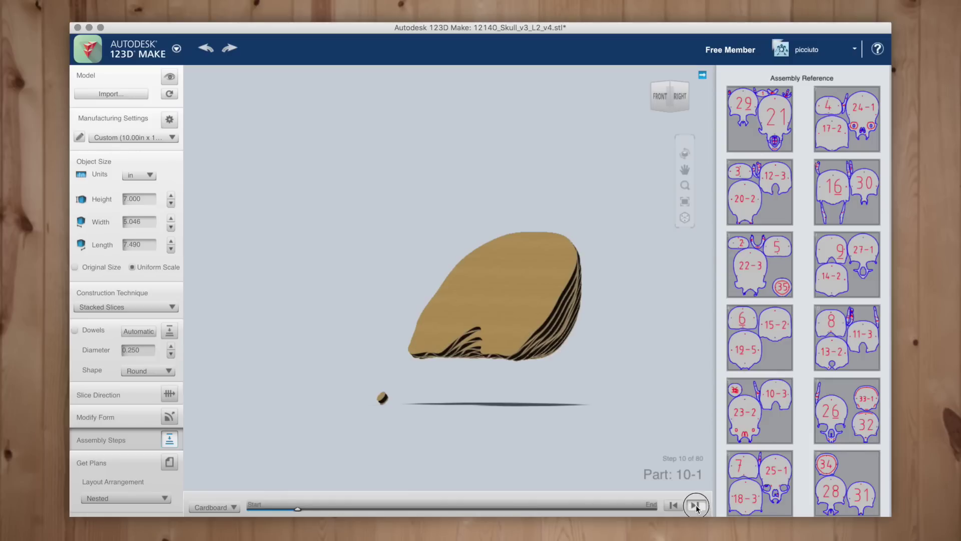
left_click(695, 504)
left_click(696, 505)
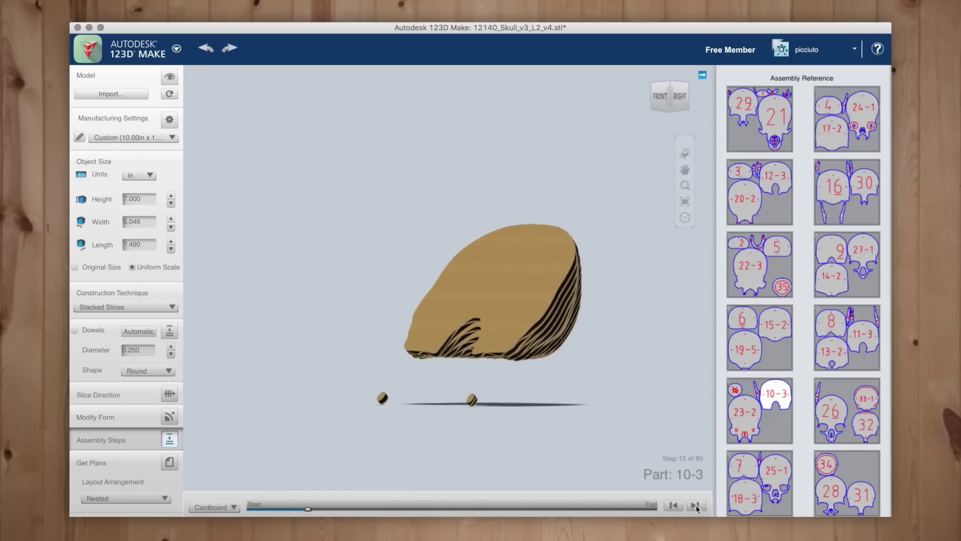
left_click(696, 505)
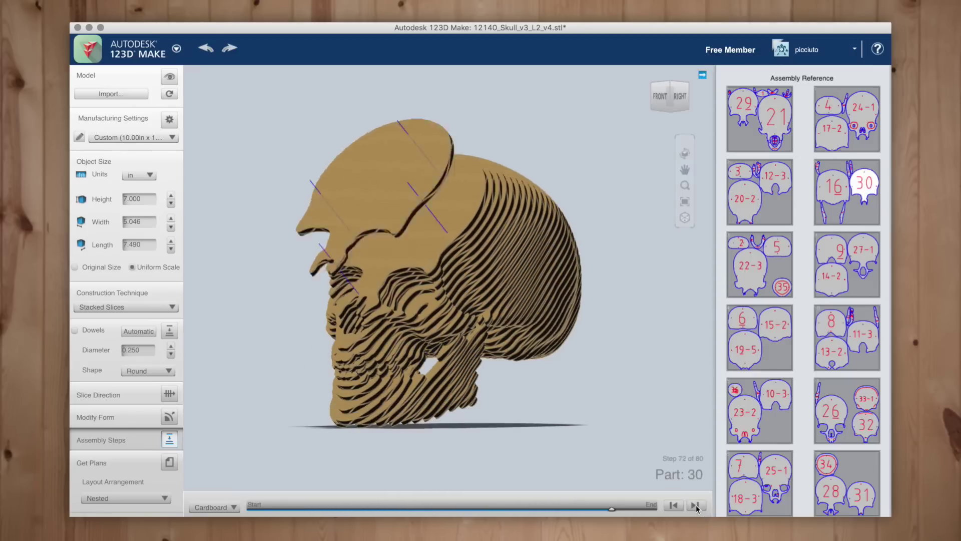
left_click(696, 505)
left_click(696, 505)
left_click(696, 505)
left_click(696, 505)
left_click(696, 505)
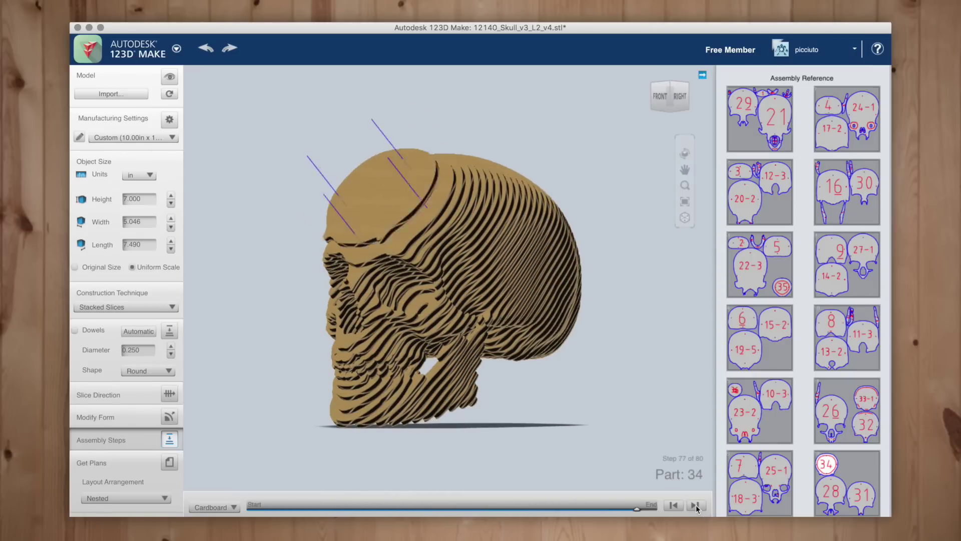
left_click(696, 505)
left_click(696, 505)
left_click(696, 505)
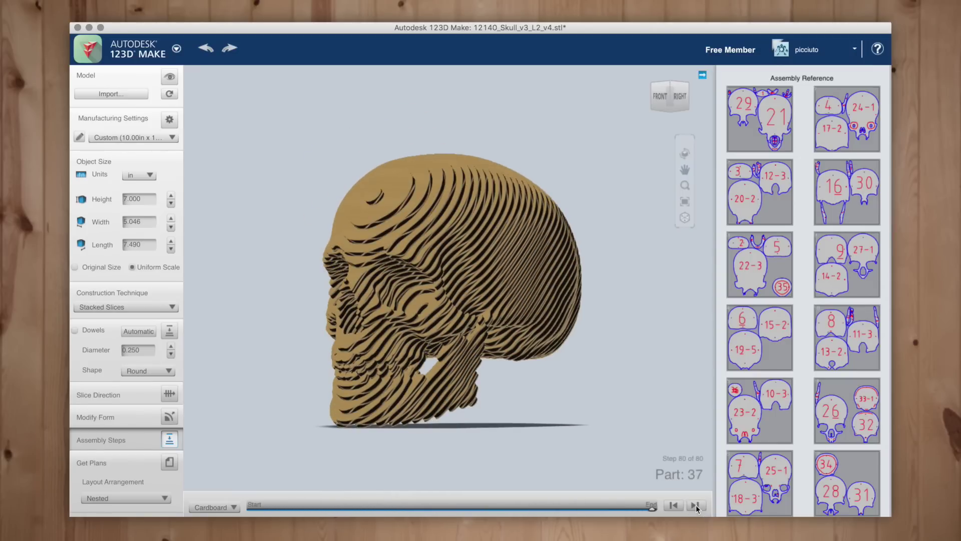